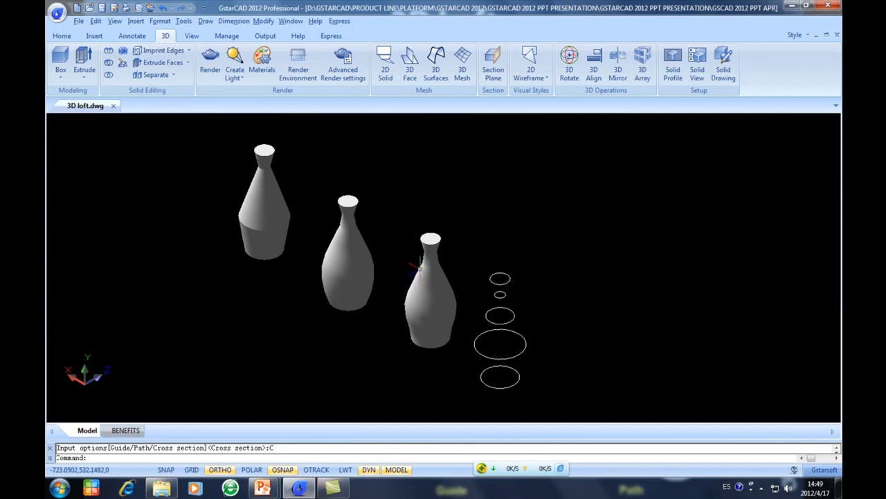
Start a LOFT of the five stacked circles as cross sections and open the Loft settings.
middle_drag(567, 263, 494, 274)
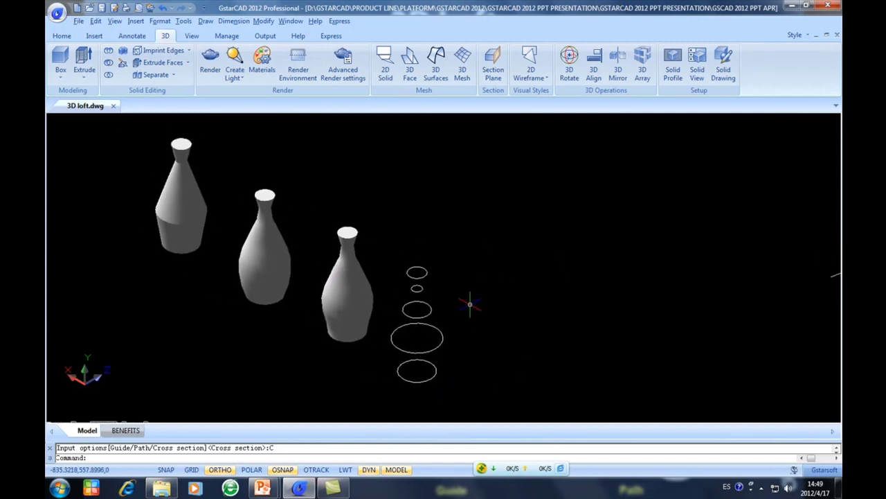
middle_drag(468, 300, 484, 267)
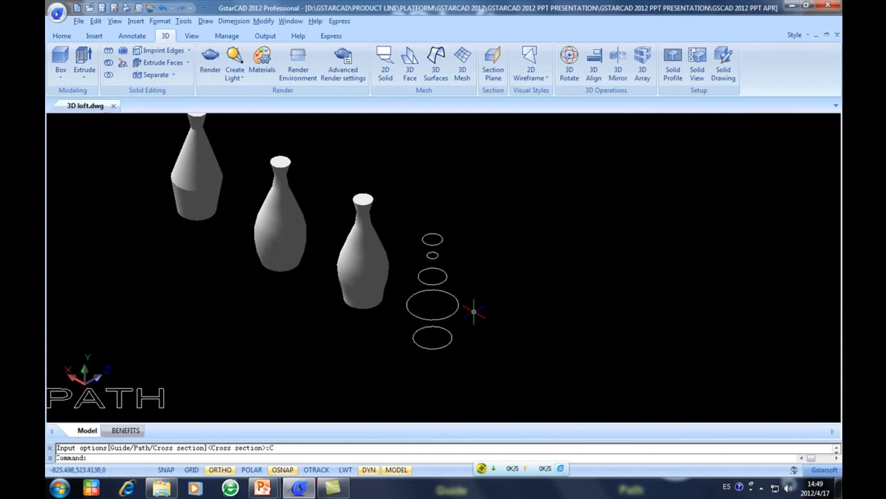
text(loft)
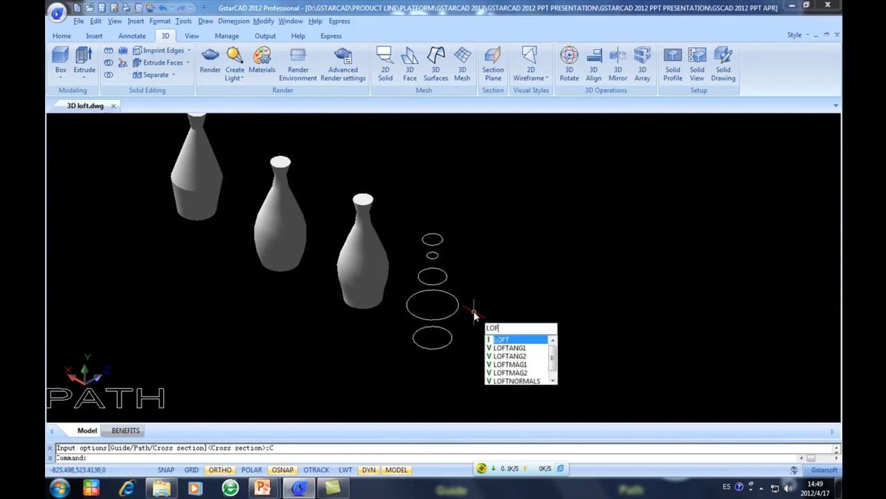
key(Return)
click(452, 386)
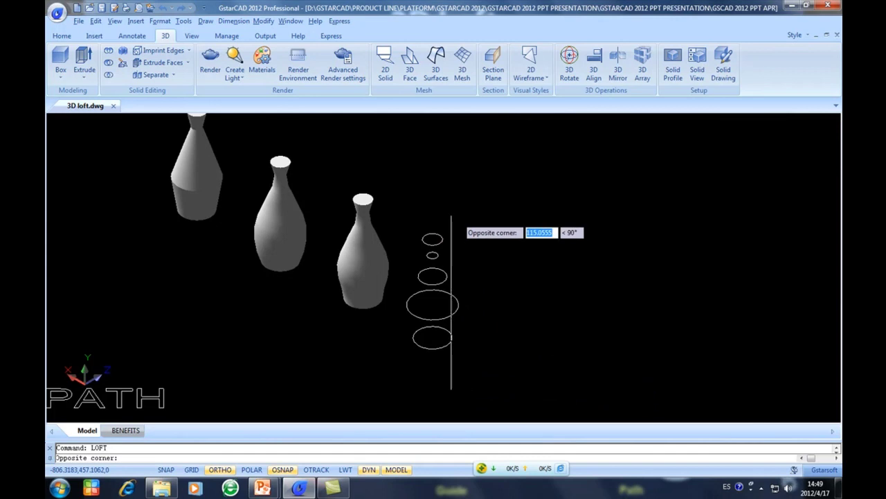
click(408, 185)
key(Return)
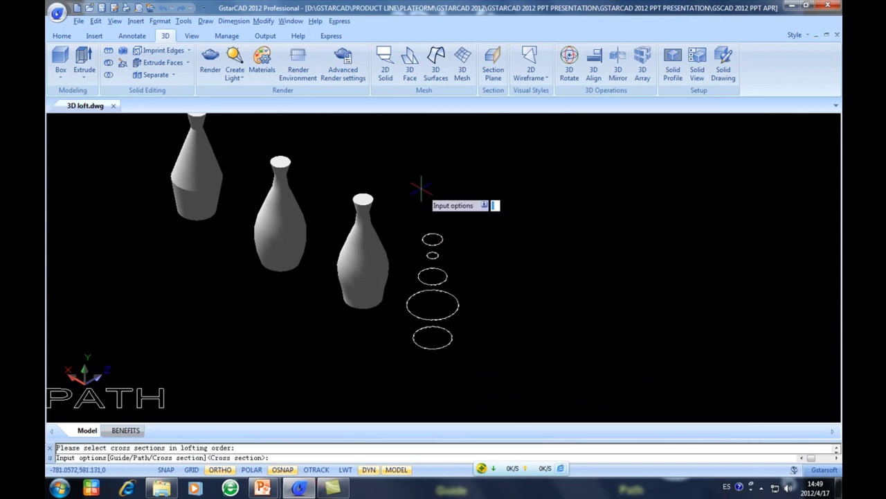
text(c)
key(Return)
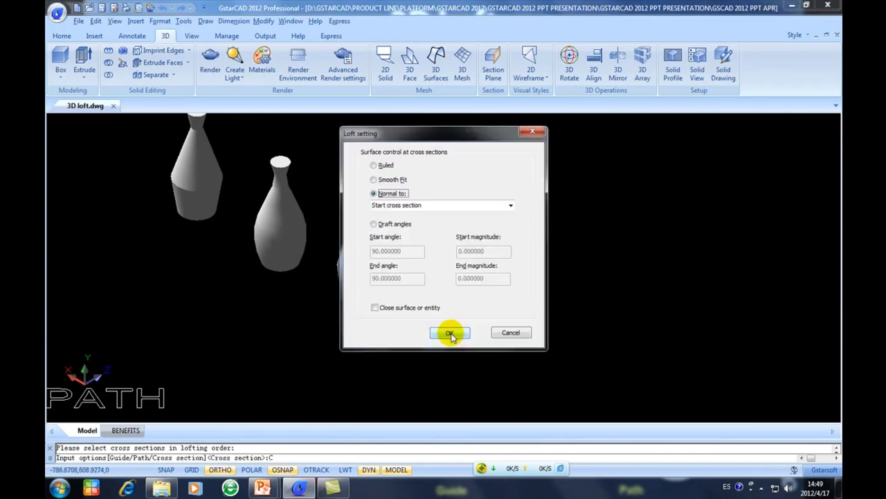
Loft the circles with Draft angles: start 24° at magnitude 180, end 120° at magnitude 15.
click(380, 223)
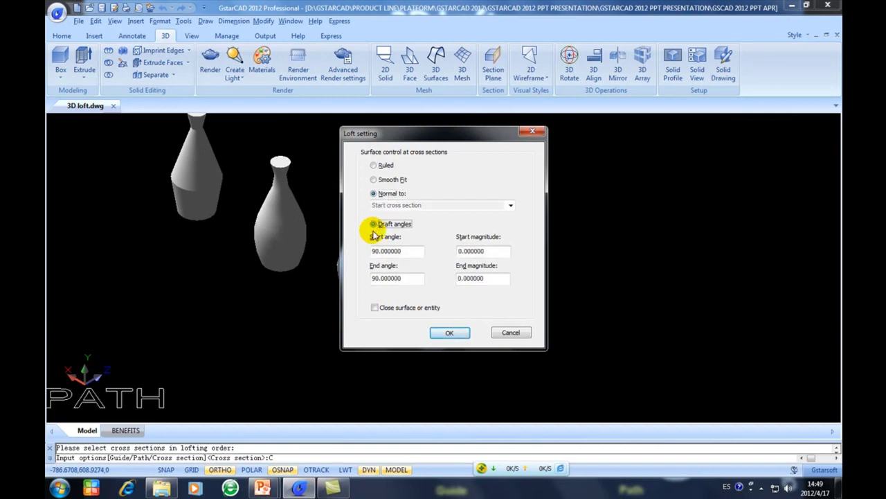
drag(381, 251, 362, 252)
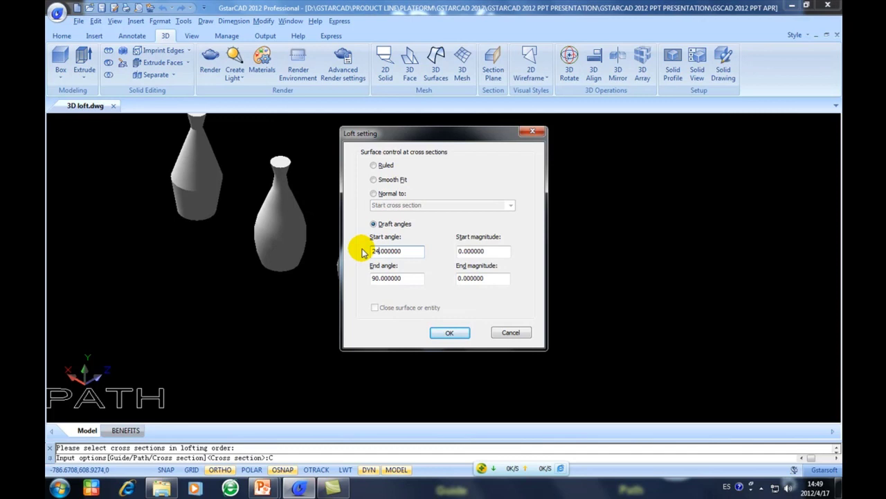
text(24)
click(457, 252)
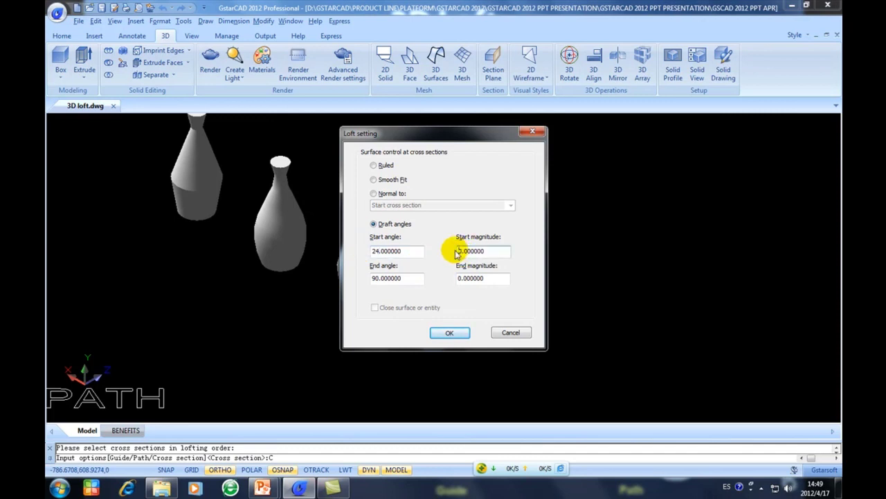
text(180)
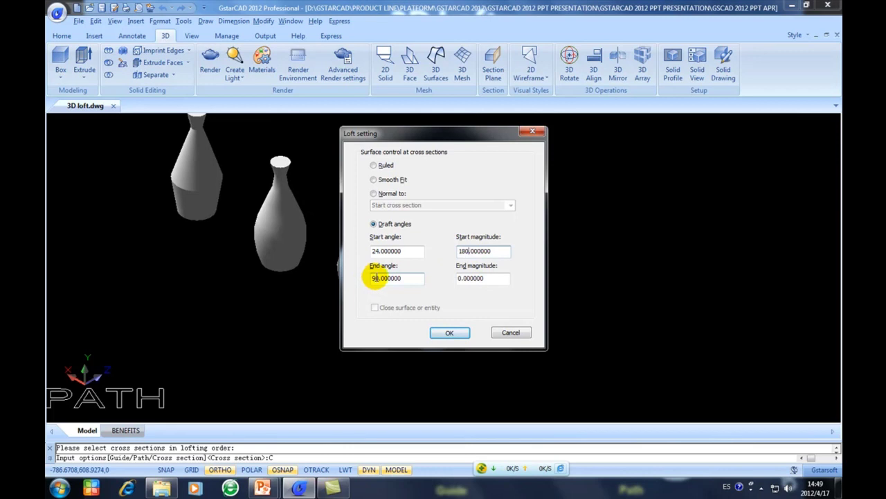
drag(374, 277, 367, 278)
text(12)
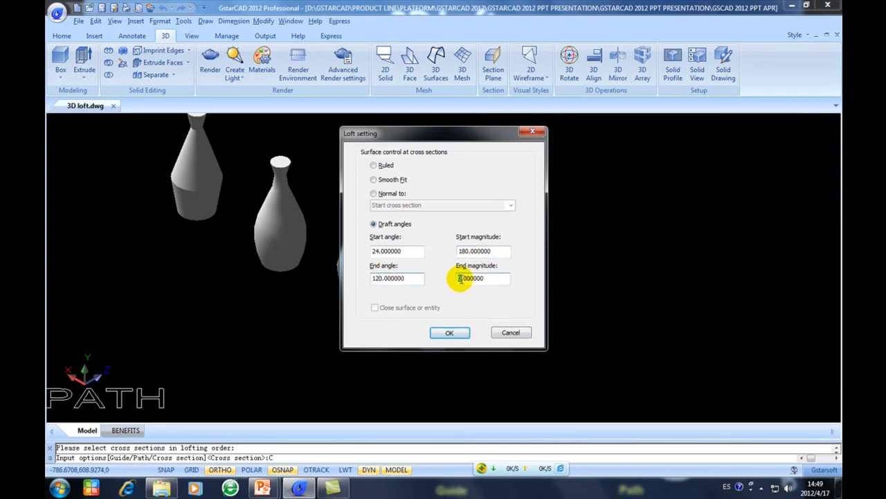
drag(461, 278, 448, 302)
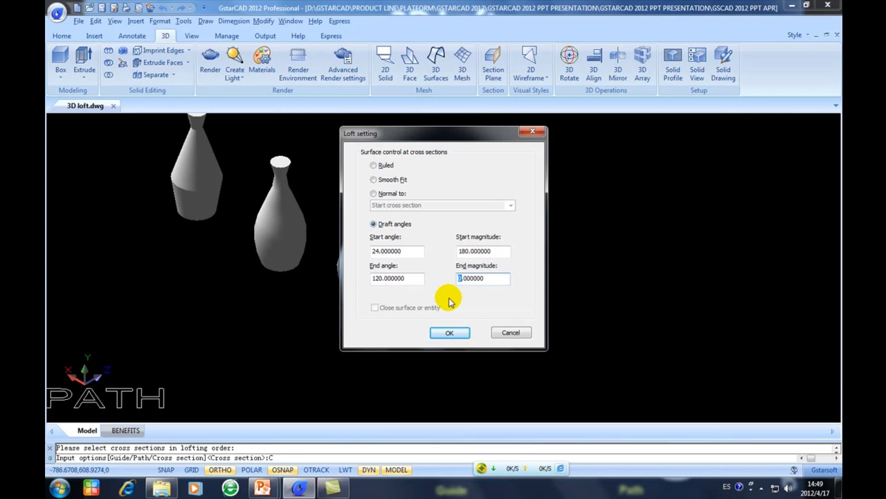
click(448, 333)
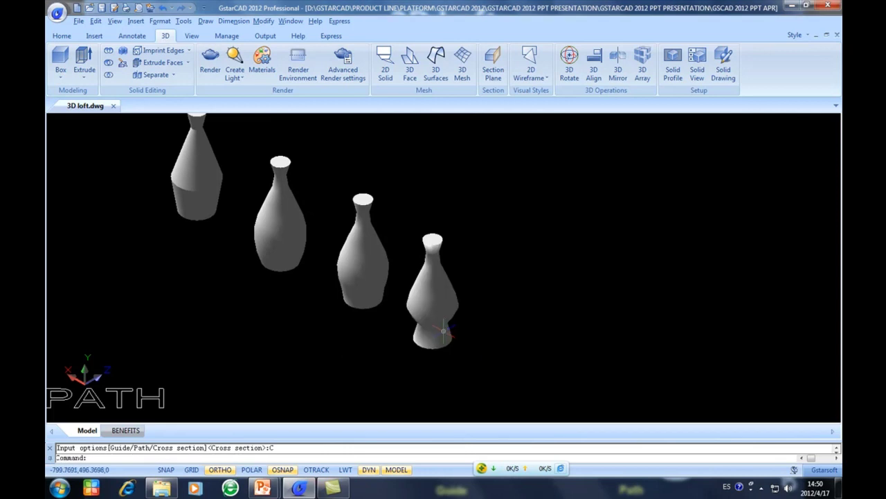
Zoom and pan to bring the GUIDE rectangles and ellipse into view beside the PATH circles.
scroll(458, 318, up, 1)
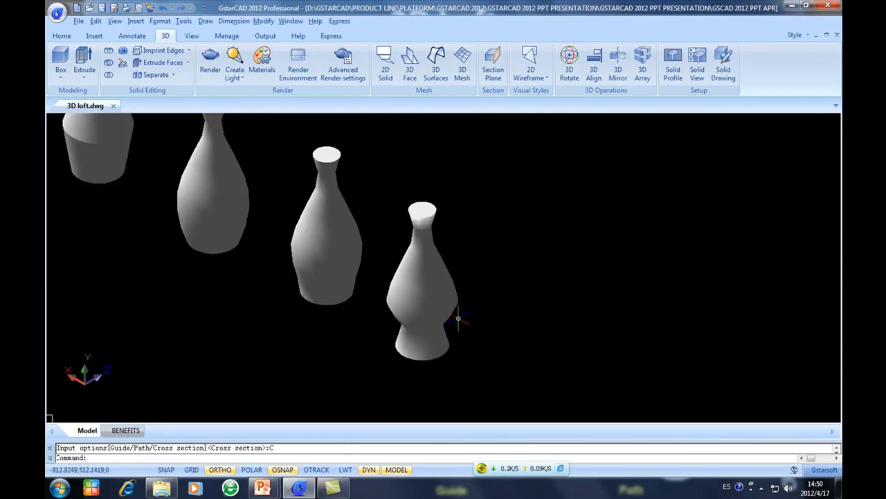
scroll(455, 316, down, 2)
scroll(266, 257, down, 2)
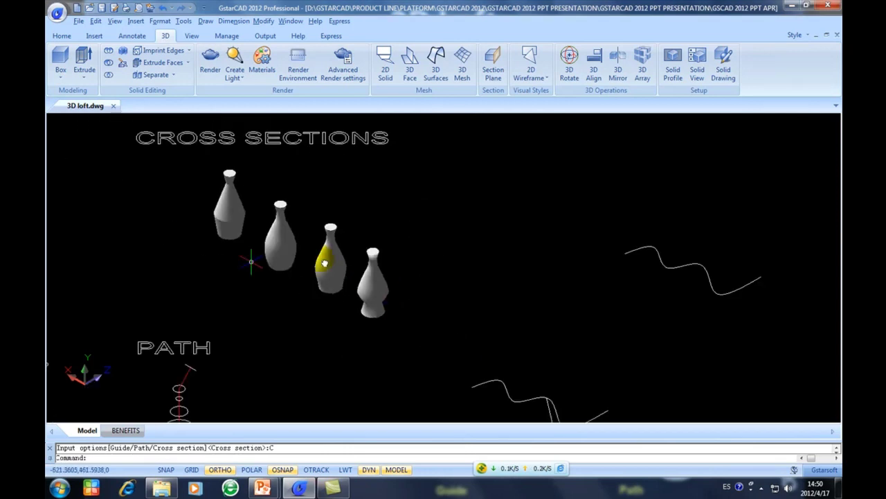
middle_drag(325, 263, 394, 260)
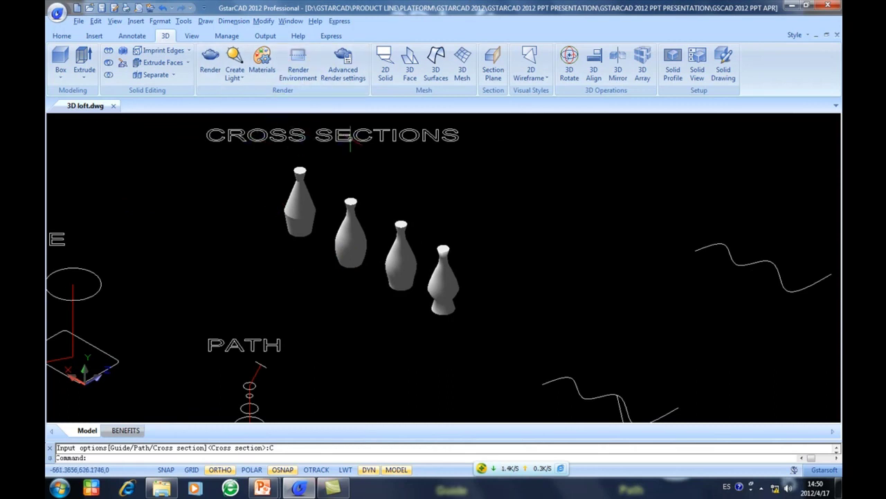
middle_drag(386, 306, 516, 251)
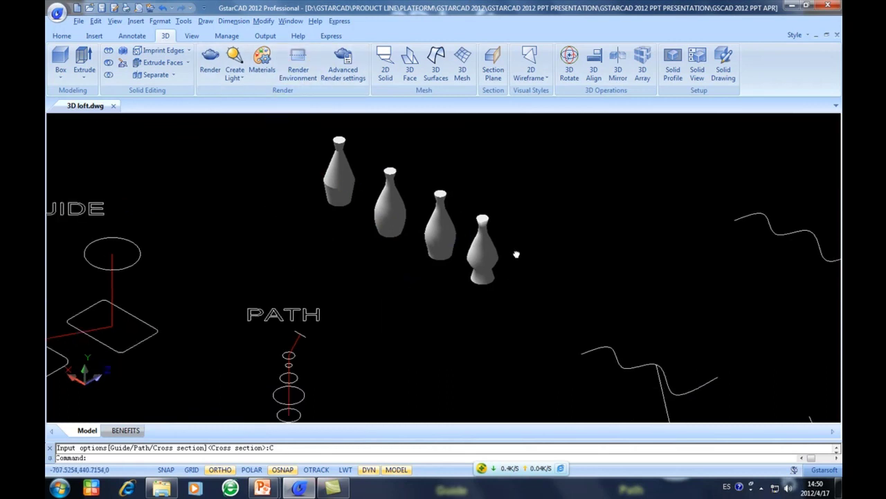
middle_drag(282, 263, 475, 266)
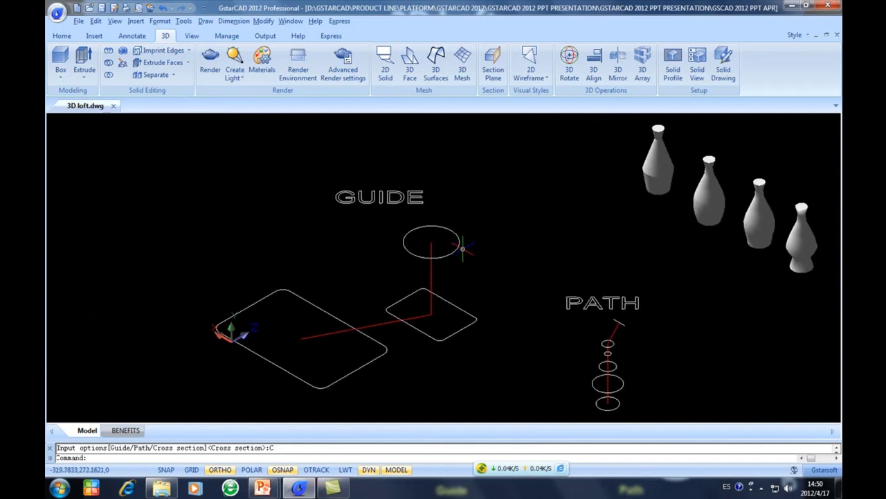
middle_drag(390, 313, 353, 287)
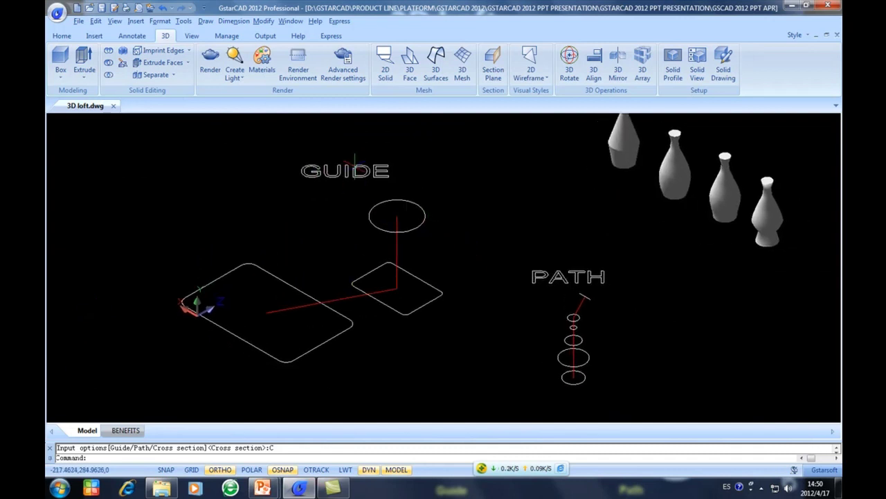
Select the red guide lines to inspect them, then recentre the view on the GUIDE geometry.
click(397, 249)
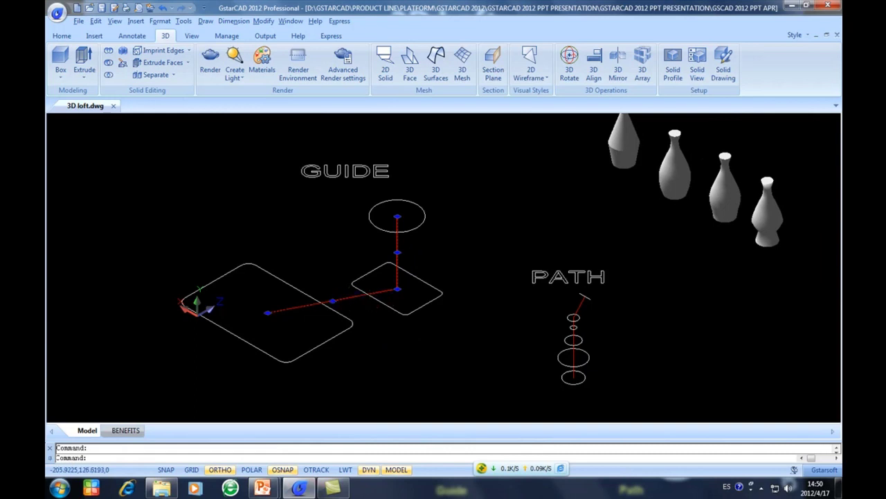
key(Escape)
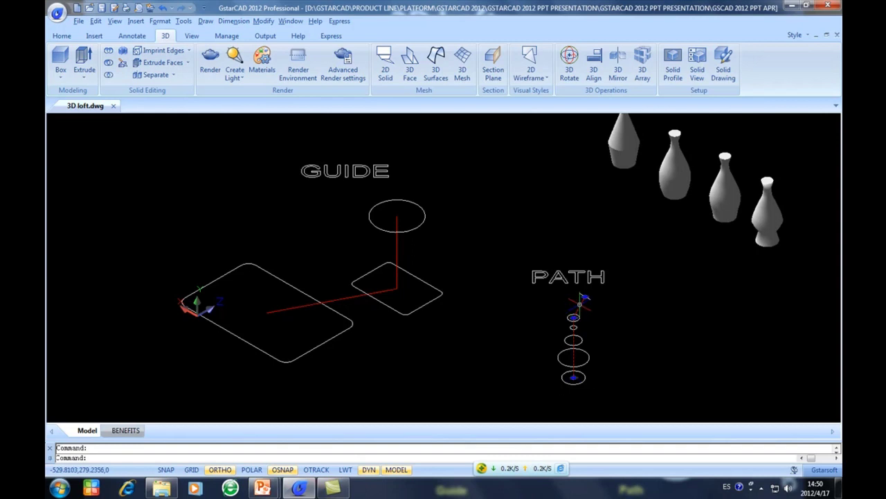
scroll(580, 302, up, 3)
scroll(595, 283, down, 3)
mouse_move(395, 305)
middle_down()
mouse_move(424, 306)
mouse_move(441, 344)
middle_up()
scroll(430, 306, up, 2)
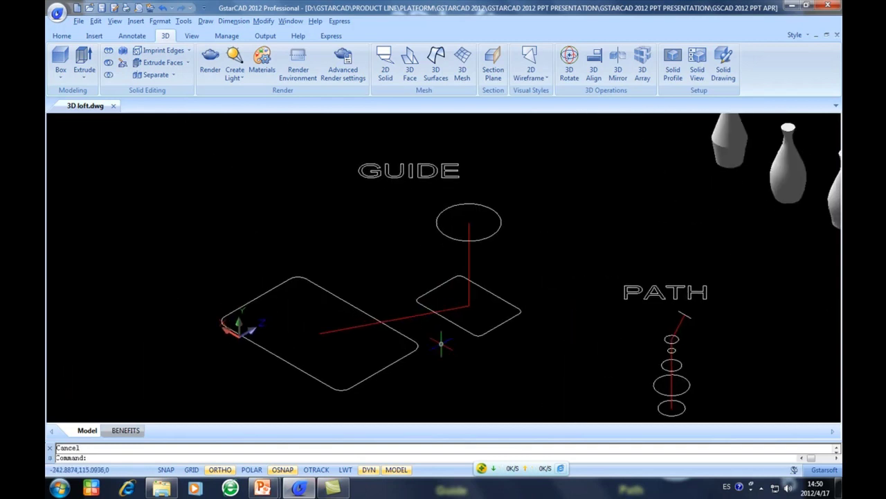
Start LOFT with the large rectangle, small rectangle and ellipse as cross sections.
text(LOFT)
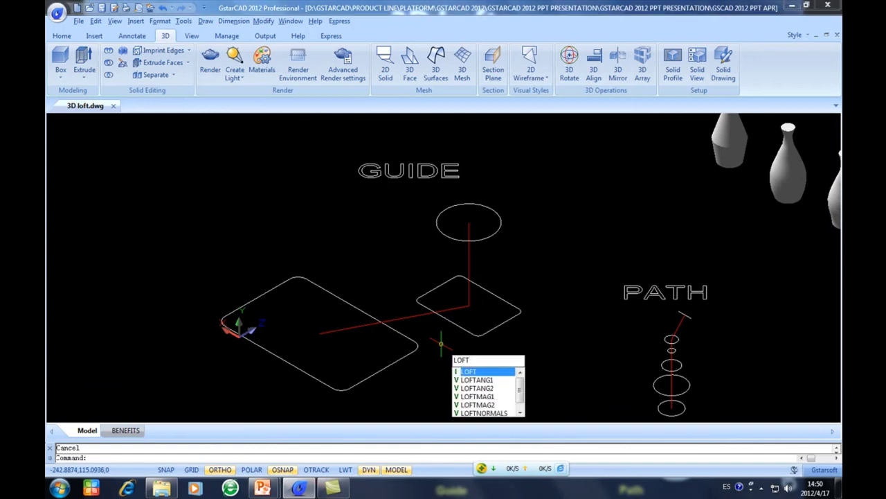
key(Return)
click(342, 302)
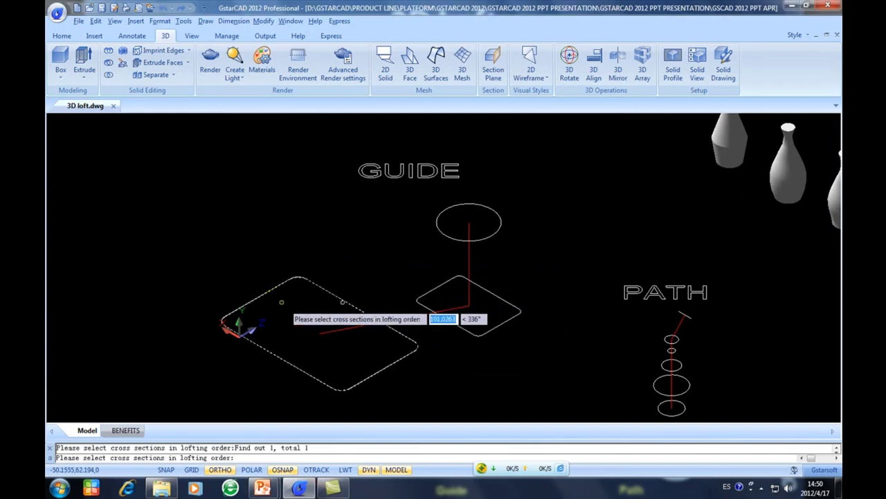
click(424, 294)
click(398, 254)
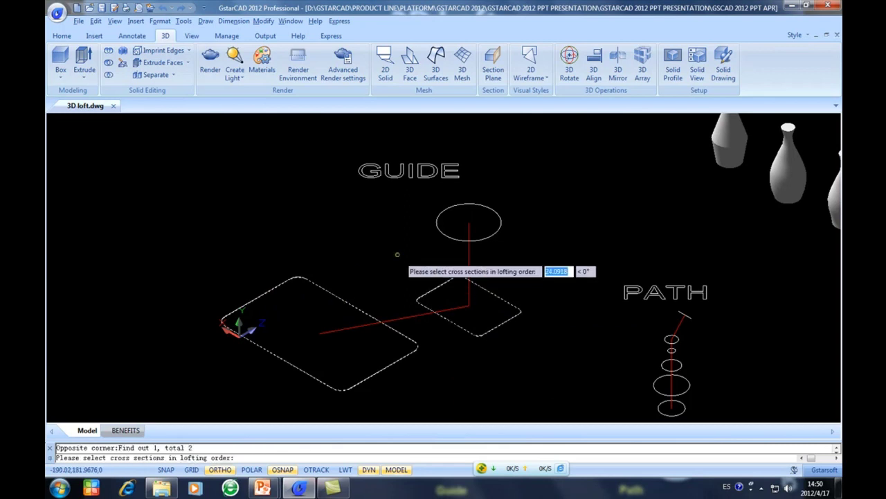
click(437, 222)
key(Return)
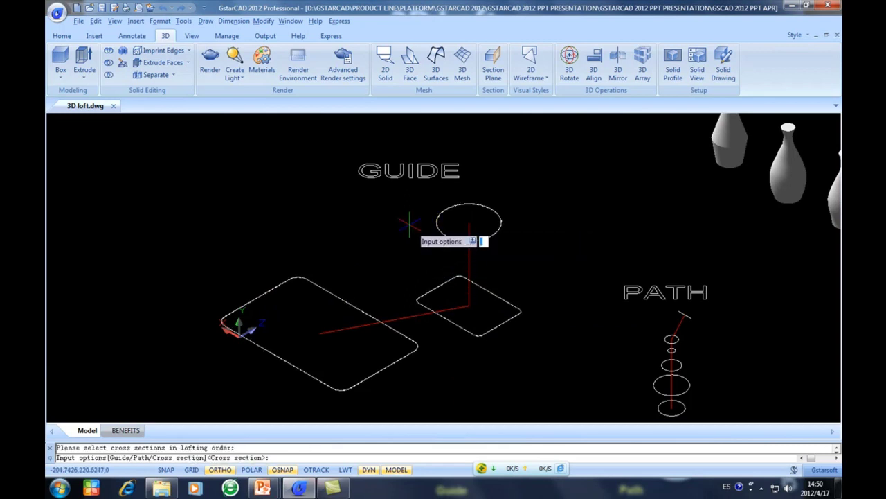
Guide the loft along the horizontal and vertical red lines to create the solid.
text(G)
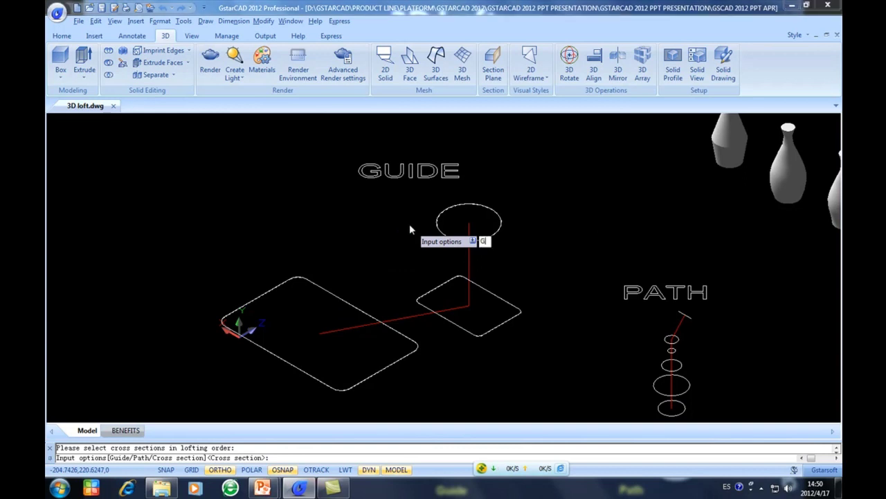
key(Return)
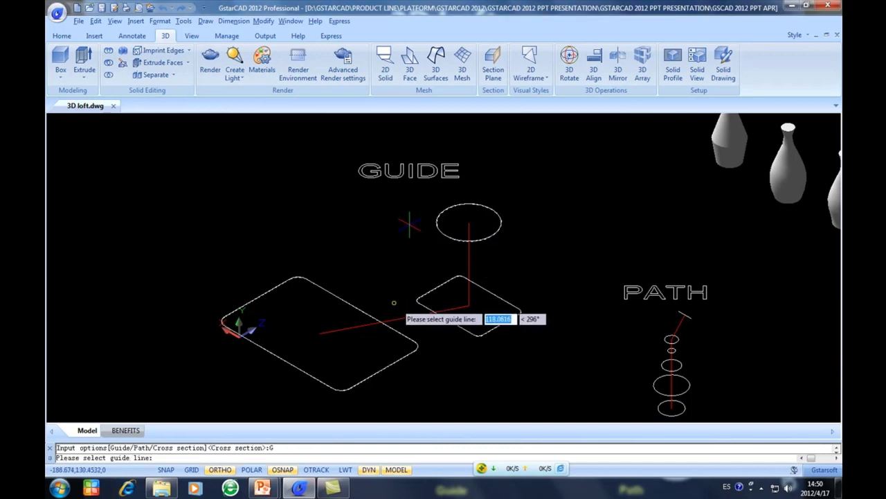
click(403, 316)
click(469, 253)
key(Return)
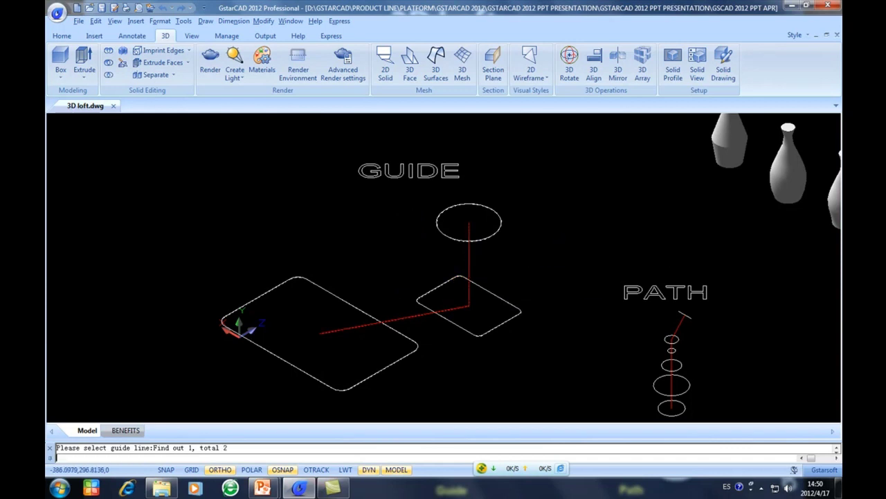
scroll(526, 259, down, 2)
middle_drag(487, 252, 416, 264)
Loft the five PATH circles along the red line as path into a curved bottle-neck solid.
scroll(491, 326, up, 2)
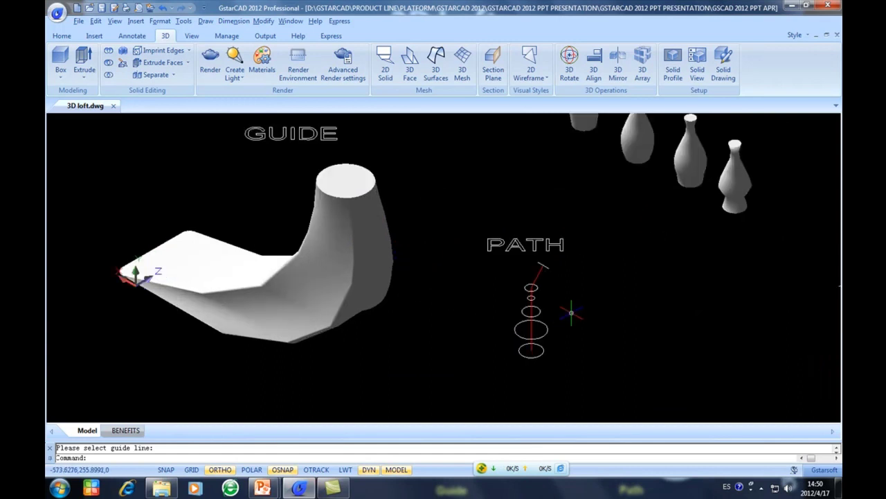
scroll(569, 310, up, 1)
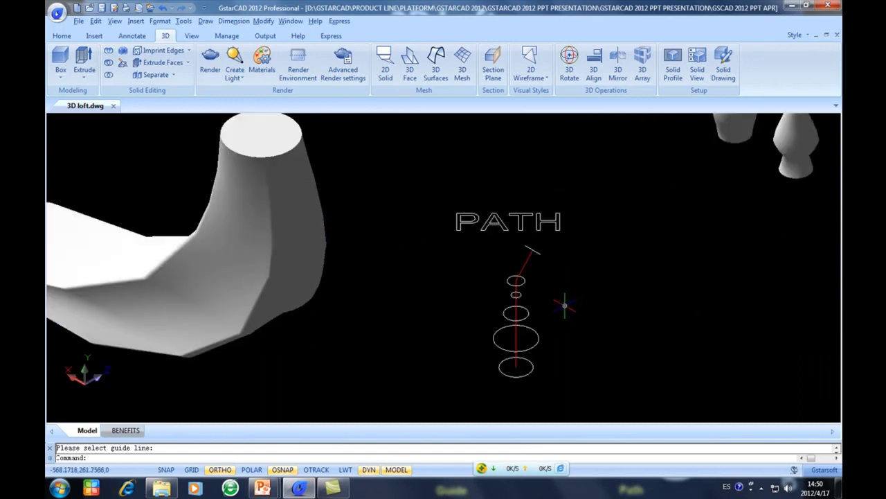
text(loft)
key(Return)
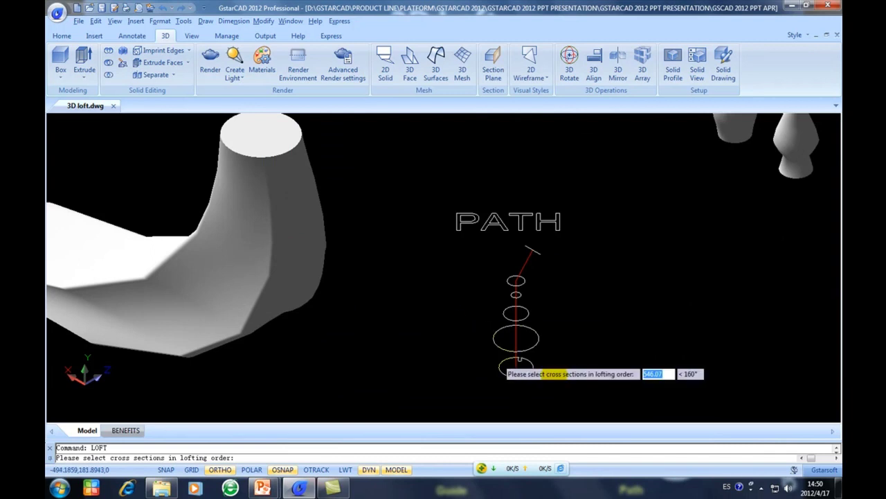
click(544, 377)
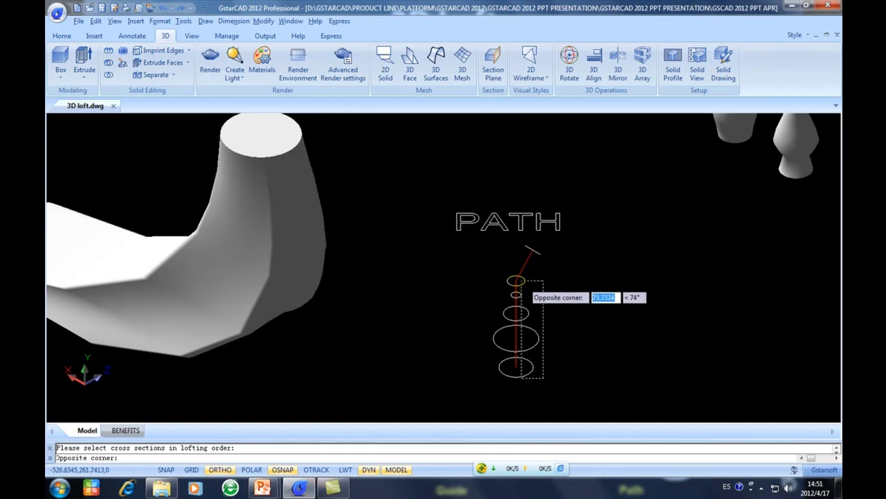
click(518, 279)
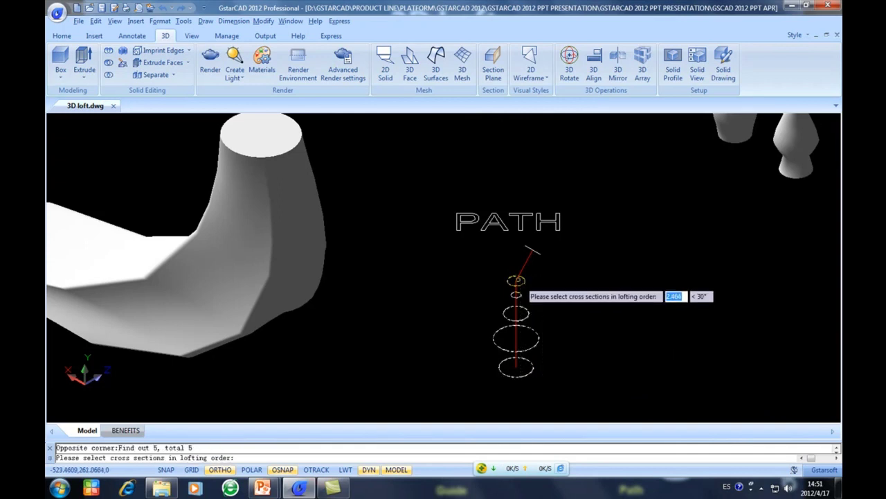
key(Return)
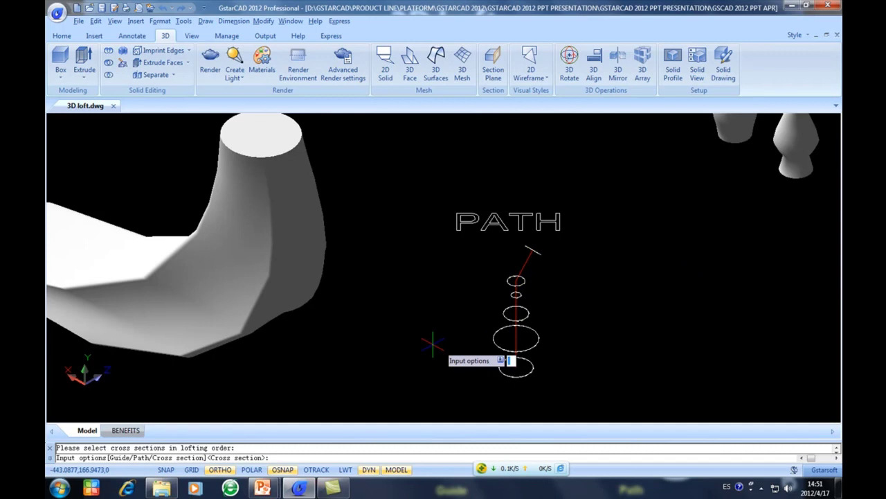
text(P)
key(Return)
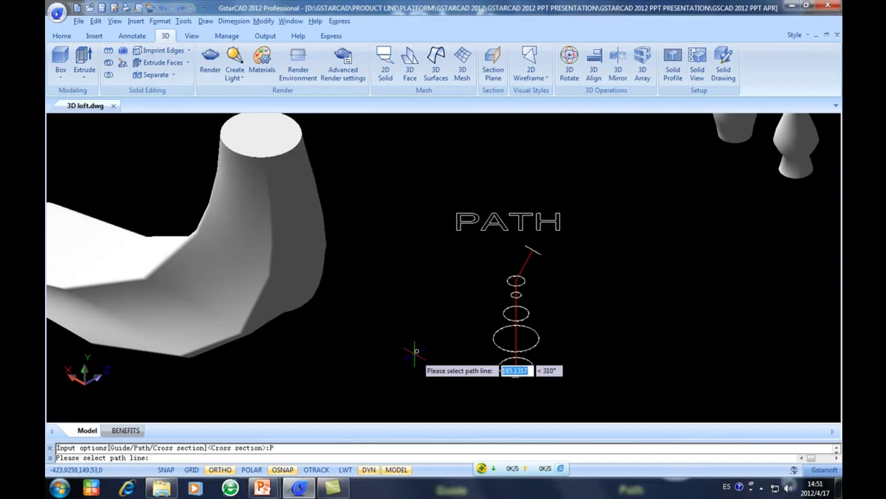
click(527, 255)
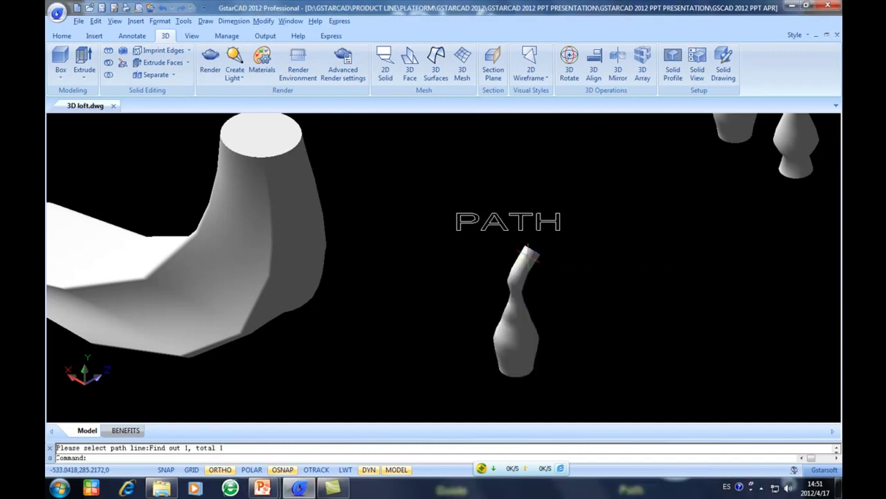
Zoom out and pan to show the wavy open curves and the arcs beneath them.
scroll(578, 289, down, 2)
scroll(578, 290, down, 2)
middle_drag(576, 287, 438, 311)
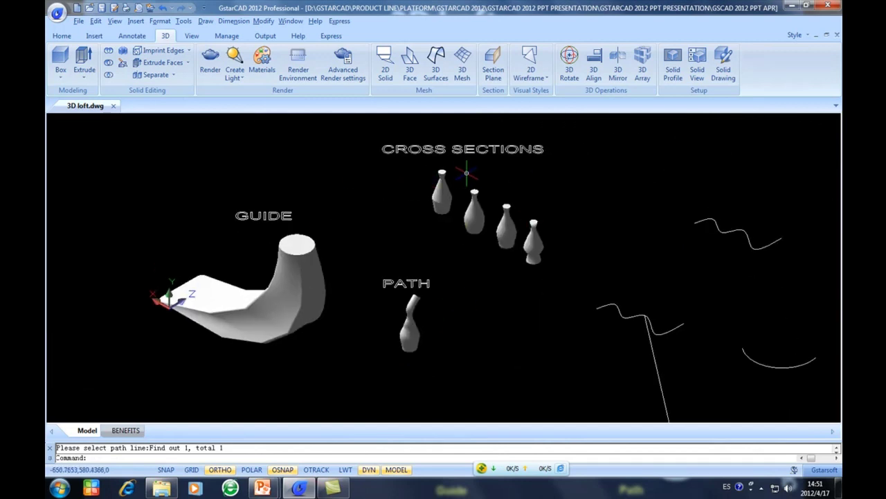
middle_drag(464, 268, 494, 257)
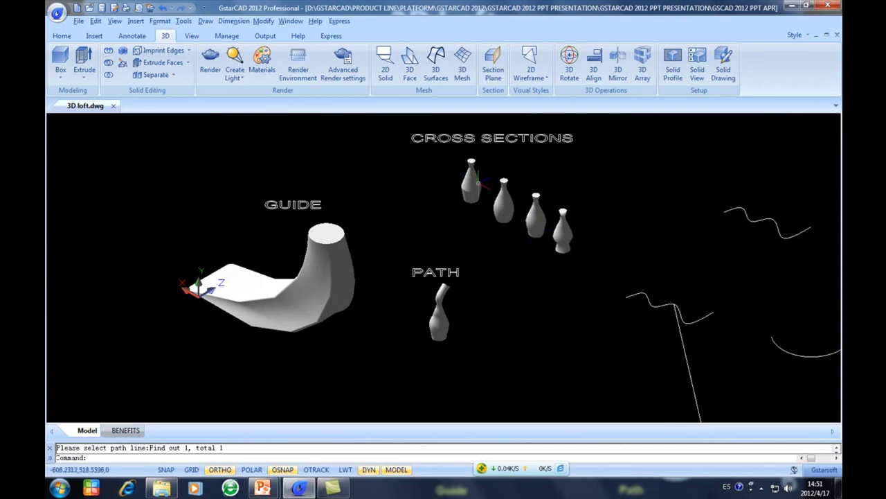
middle_drag(478, 183, 472, 180)
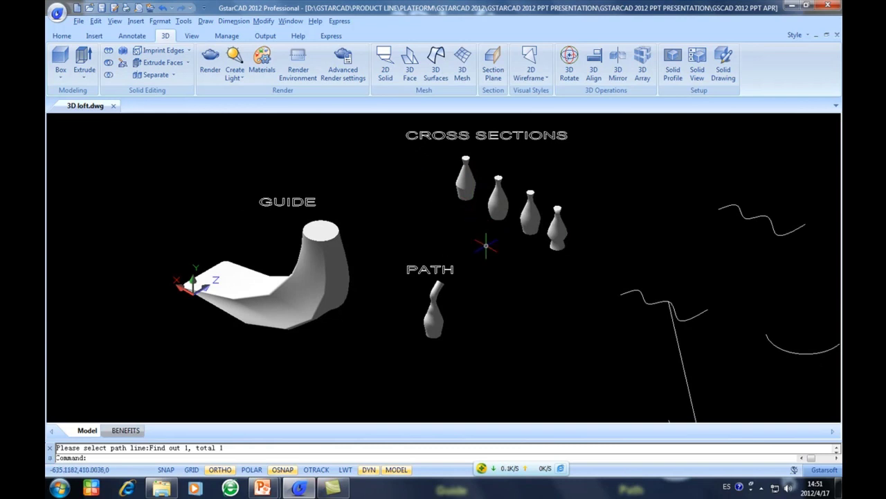
middle_drag(480, 247, 417, 245)
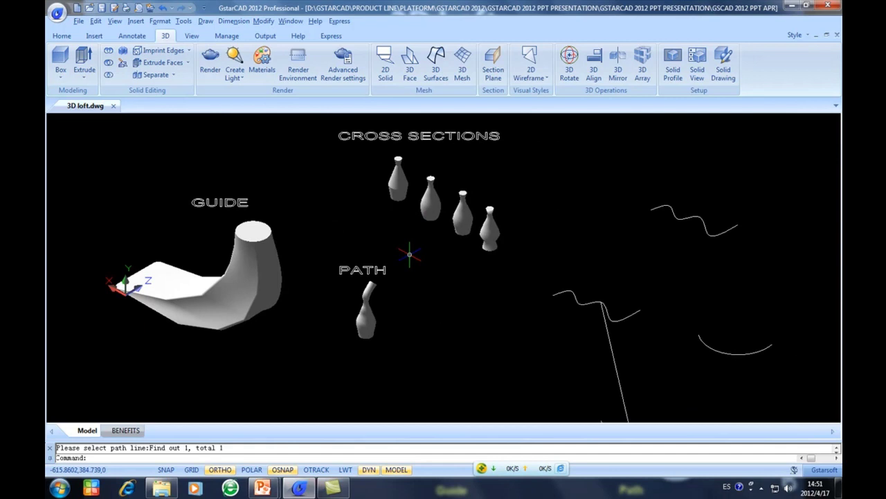
mouse_move(481, 321)
middle_down()
mouse_move(392, 305)
mouse_move(511, 287)
mouse_move(445, 288)
middle_up()
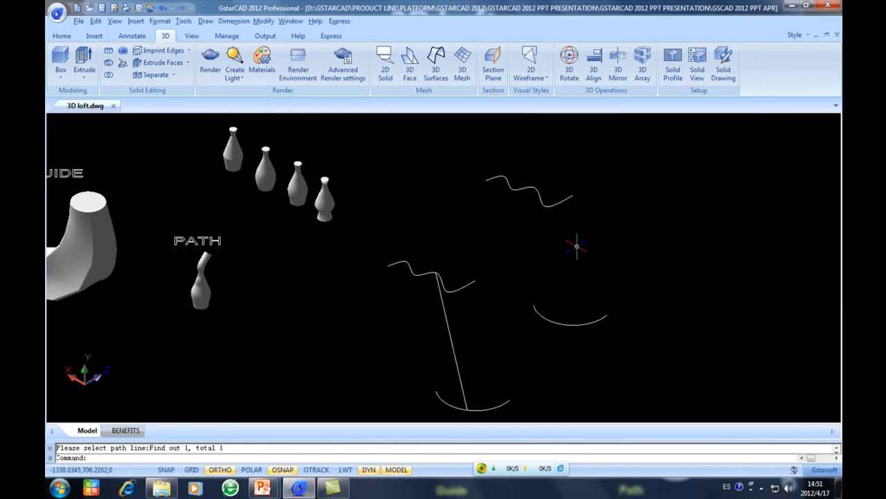
middle_drag(577, 247, 557, 254)
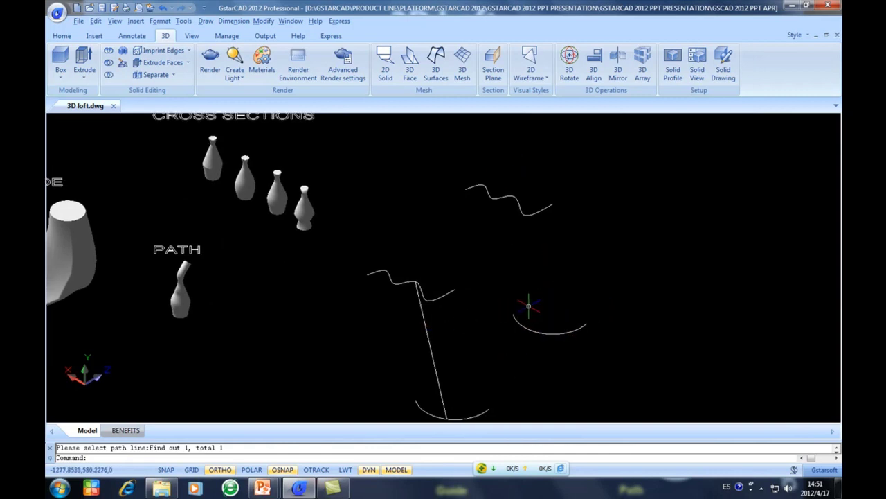
Loft the upper wavy curve and the right arc into a Ruled surface.
text(LOFT)
key(Return)
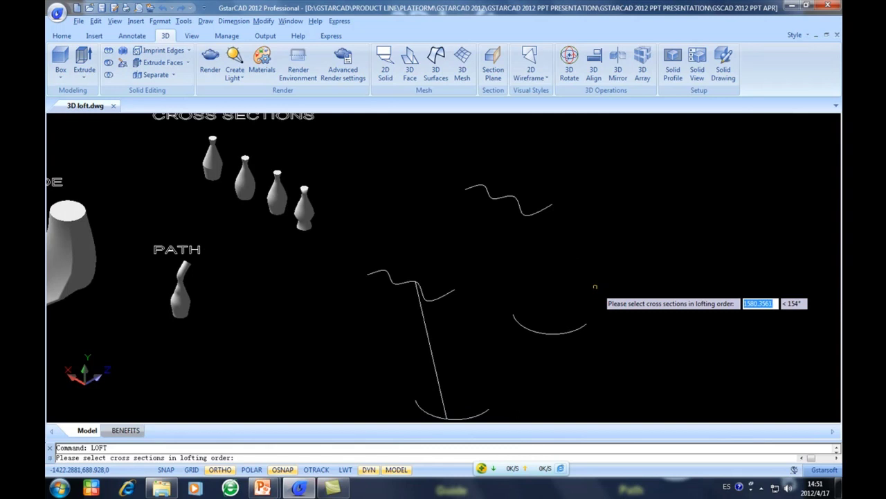
click(561, 253)
click(493, 139)
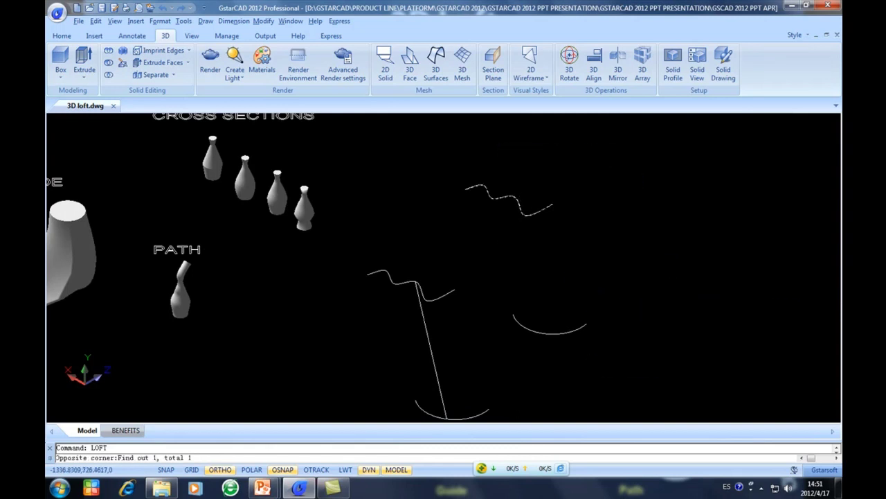
click(520, 311)
click(488, 358)
key(Return)
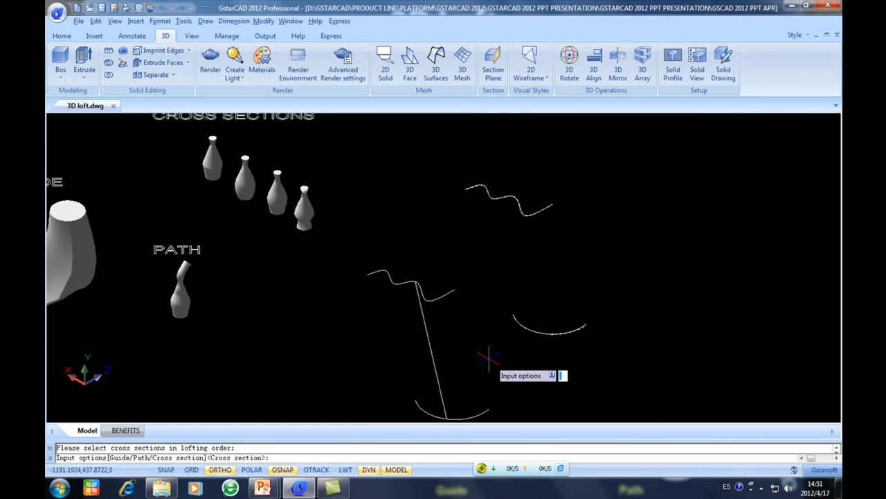
text(C)
key(Return)
click(374, 165)
click(449, 333)
Inspect the new surface and the fourth bottle, then shift the view to reveal the other arc.
shift+middle_drag(548, 270, 547, 281)
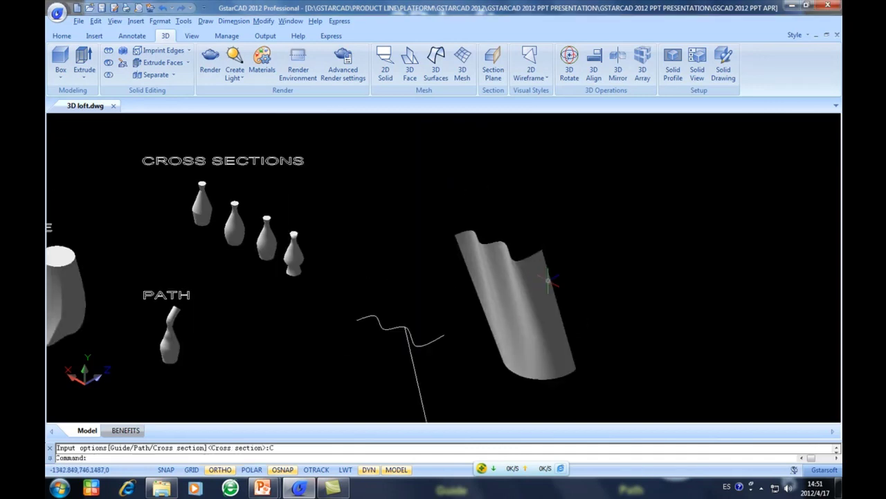
click(464, 274)
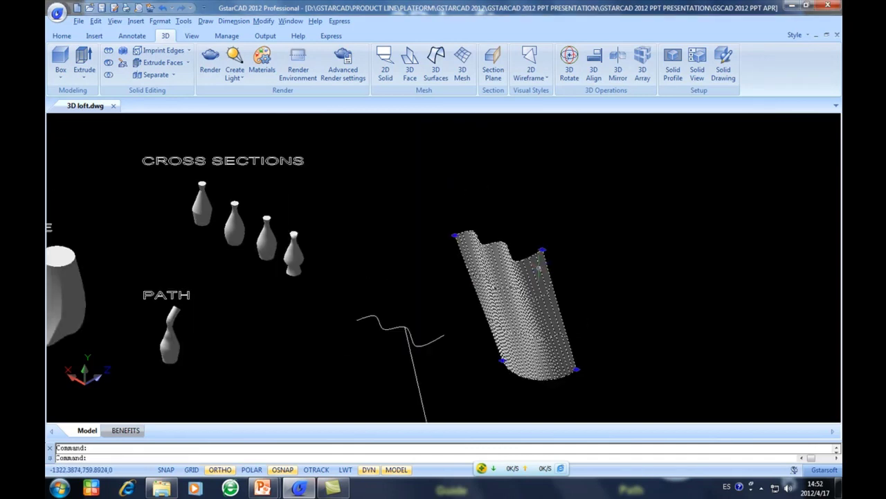
key(Escape)
click(295, 253)
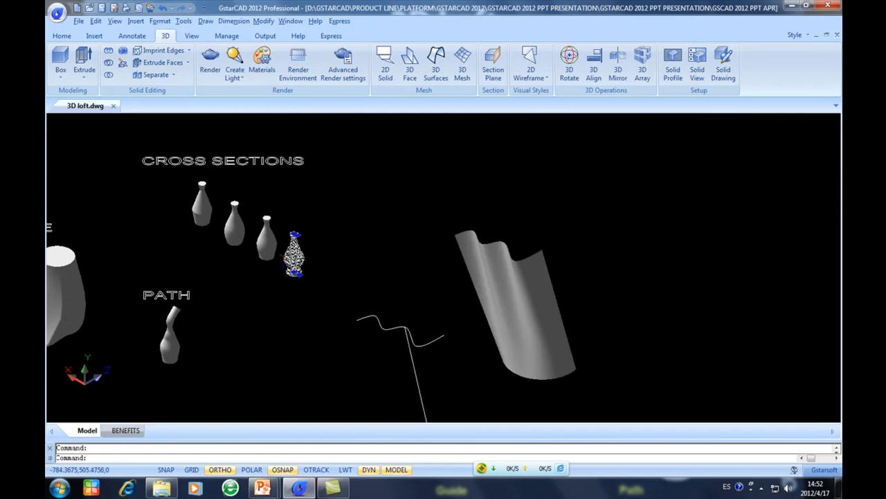
key(Escape)
middle_drag(414, 247, 421, 207)
scroll(430, 179, down, 3)
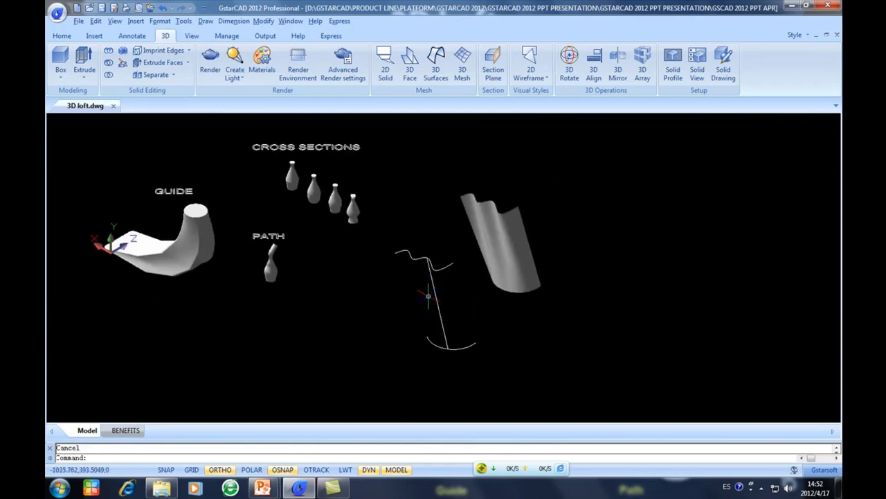
Loft the left wavy curve and arc with the vertical curve as guide into a surface.
text(loft)
key(Return)
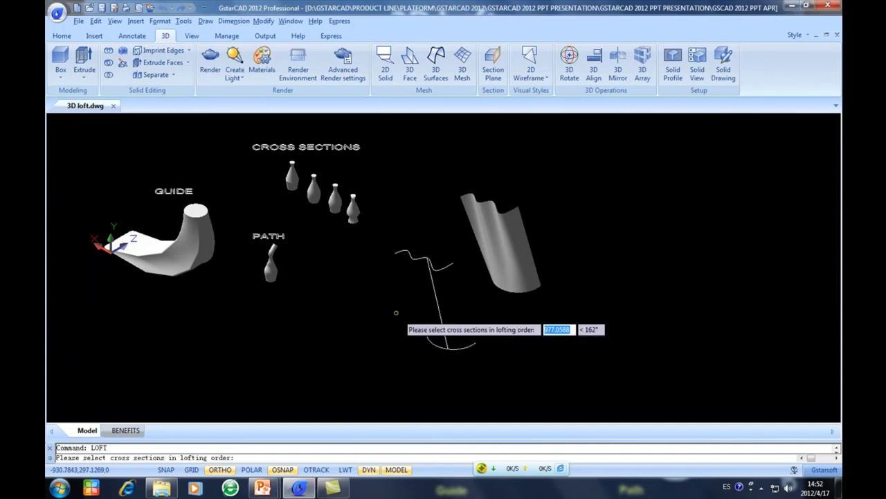
click(443, 253)
click(429, 274)
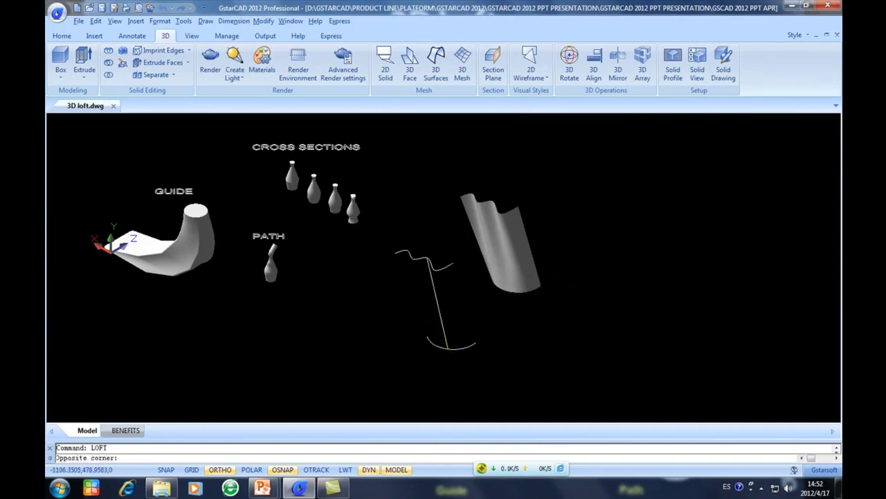
key(Return)
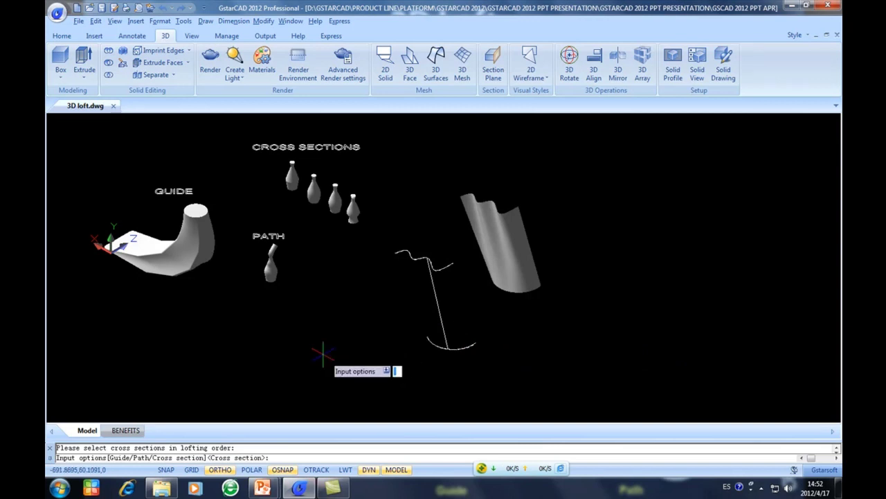
text(G)
key(Return)
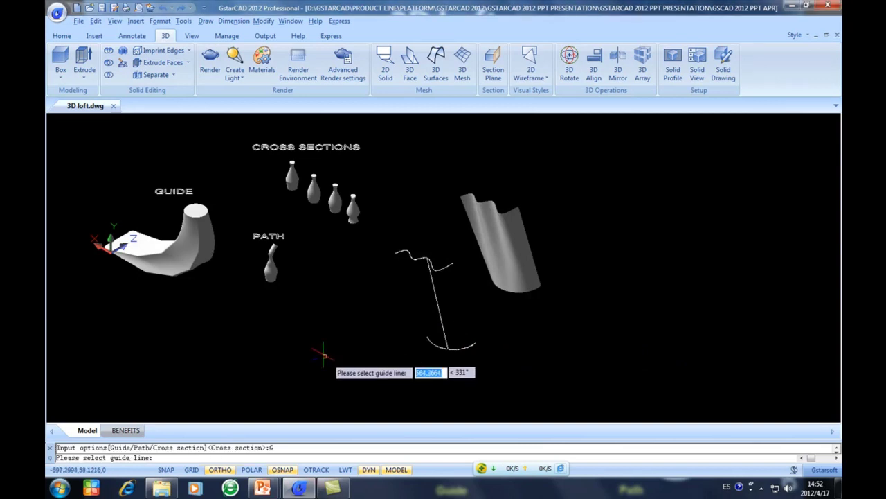
click(436, 297)
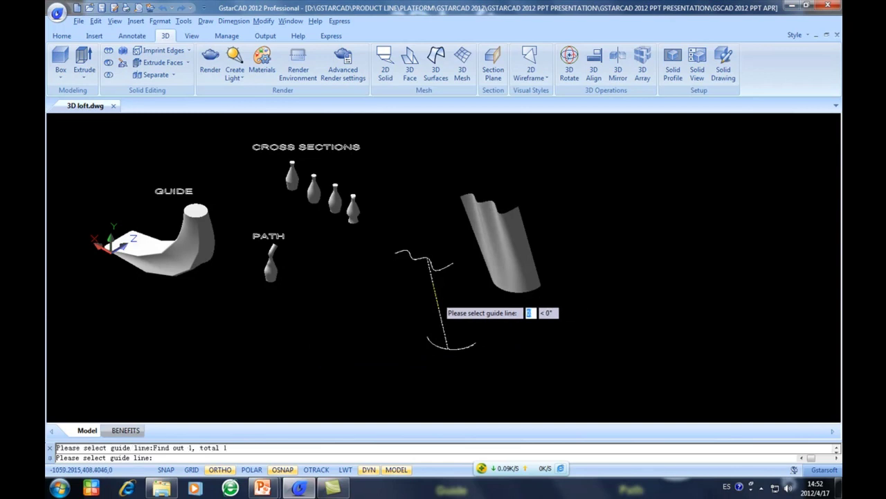
key(Return)
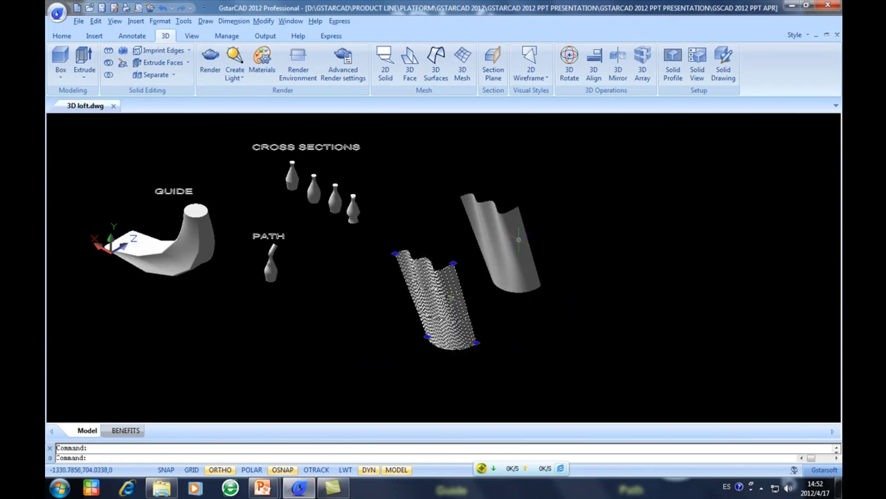
Deselect the new surface and pan the drawing right and down.
key(Escape)
middle_drag(463, 257, 525, 275)
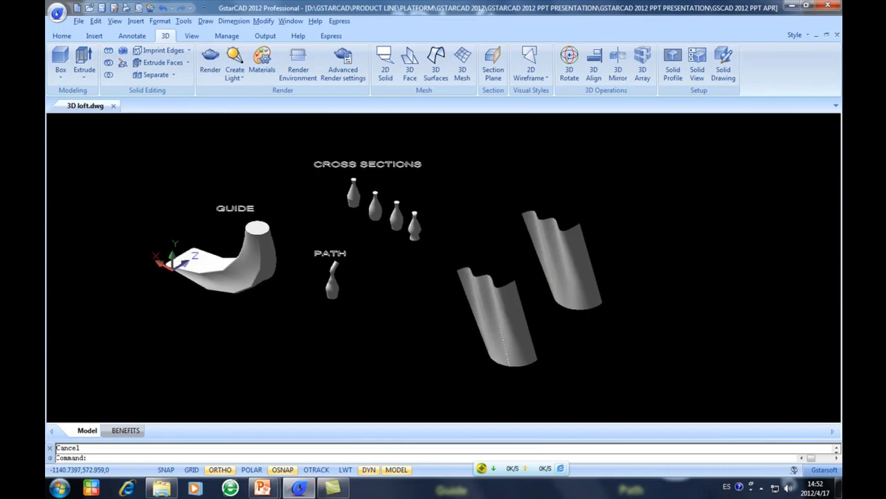
middle_drag(390, 271, 406, 283)
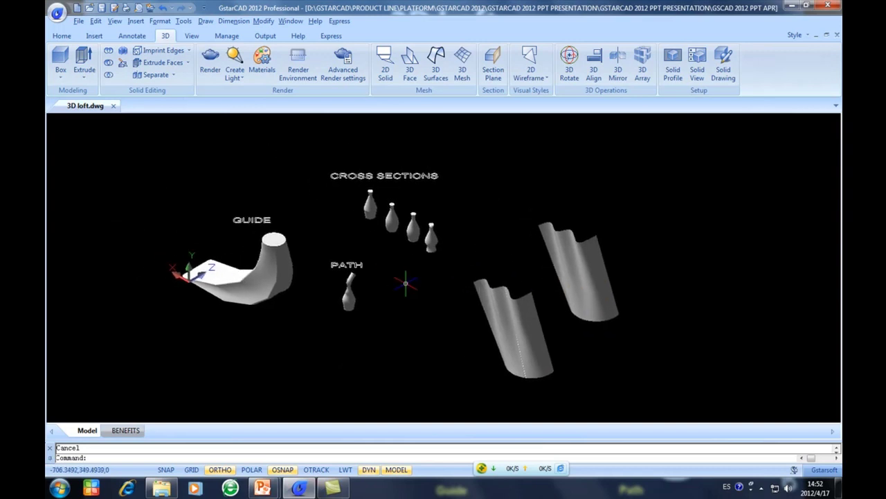